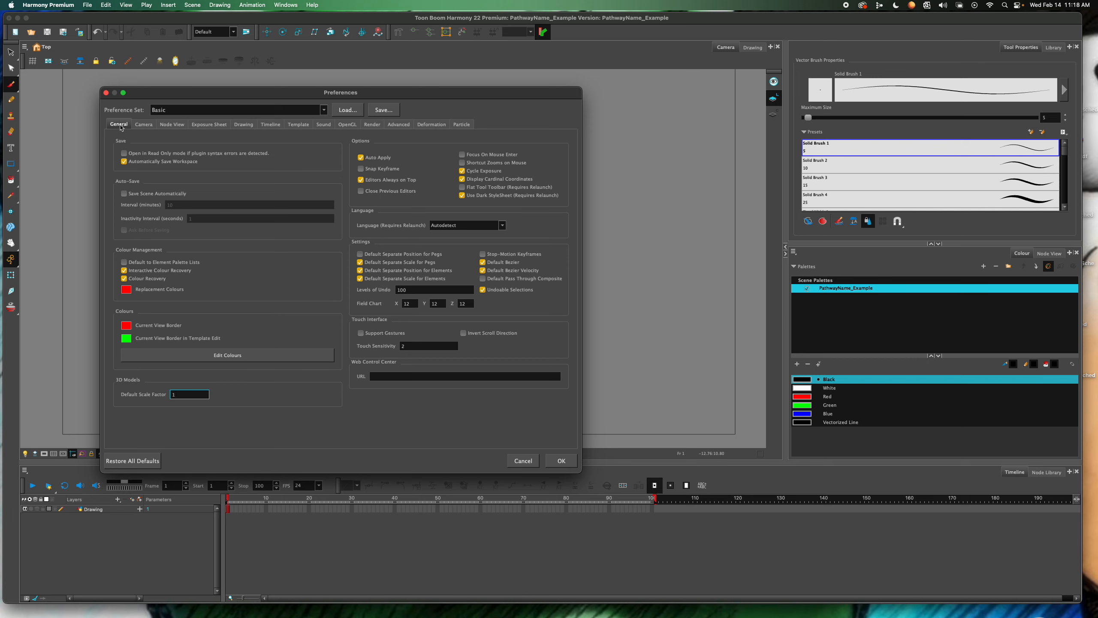
Enable Save Scene Automatically and Focus On Mouse Enter in the general preferences
click(125, 196)
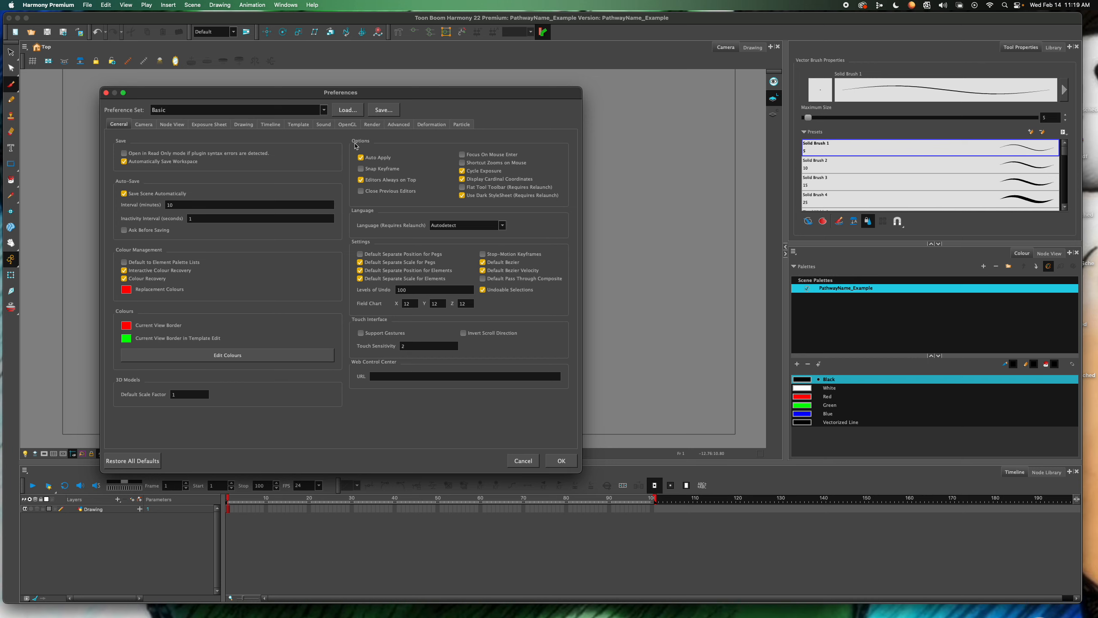
click(463, 154)
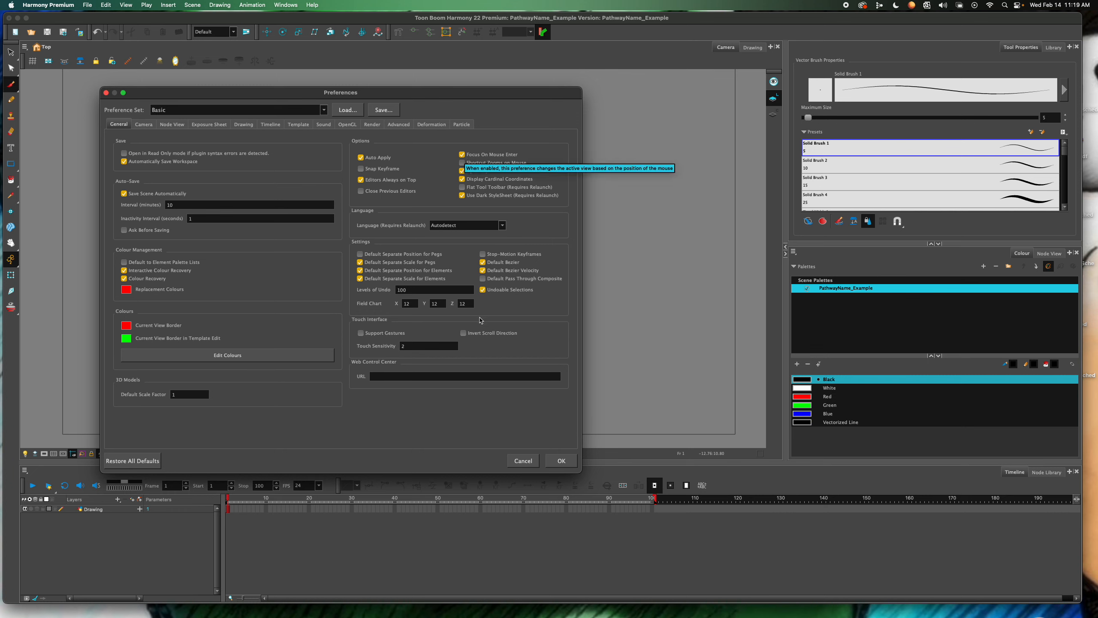
Enable opening the editor by double-clicking a node in the Node View preferences, and disable Extend Exposure of Previous Drawing for the Exposure Sheet
click(174, 125)
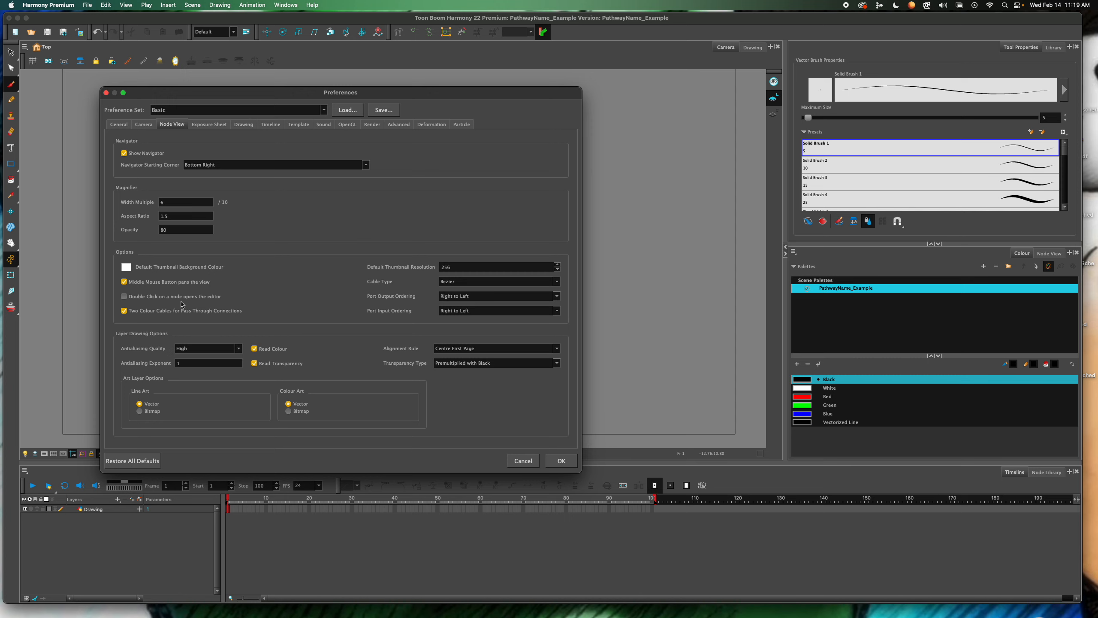
click(124, 296)
click(218, 125)
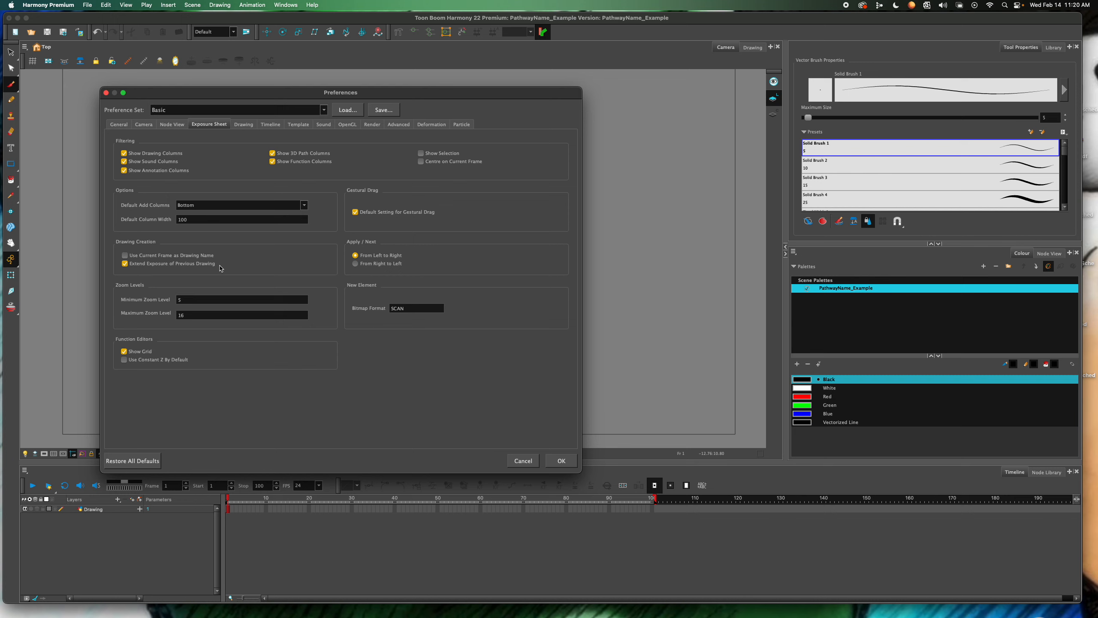
click(125, 265)
mouse_move(243, 267)
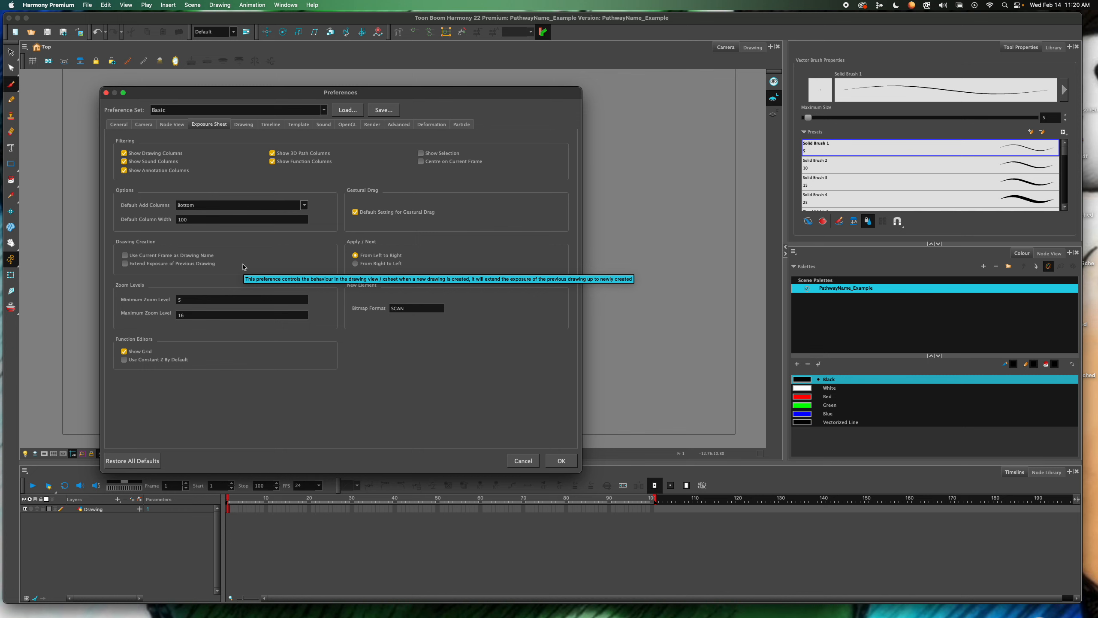
Enable Brush Size Cursor and Synchronize Eraser and Brush in the Drawing preferences
click(245, 125)
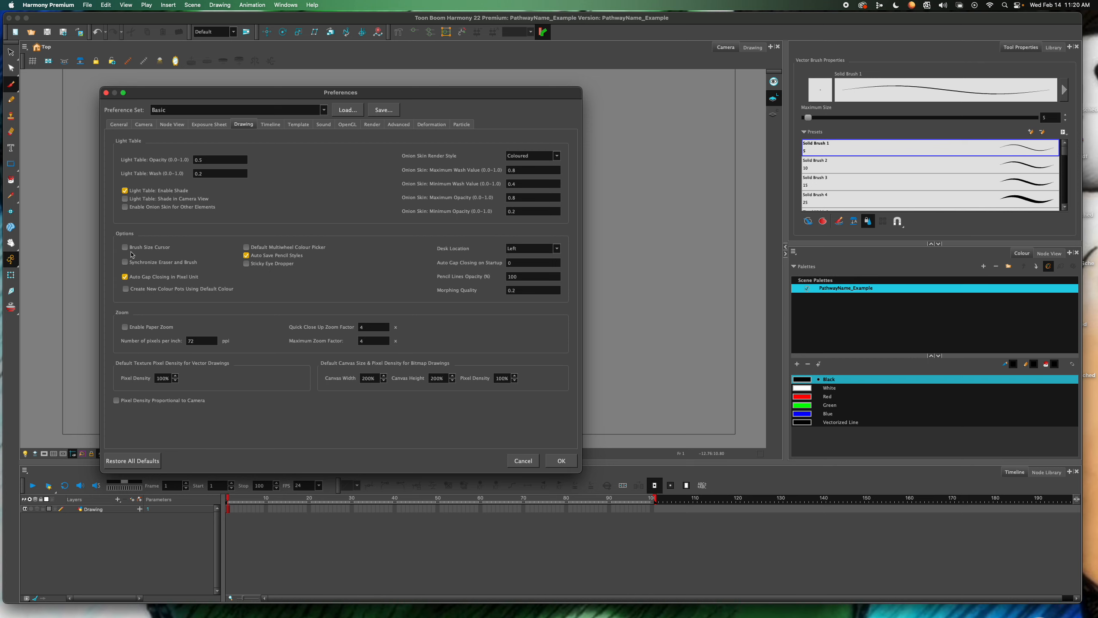
click(125, 247)
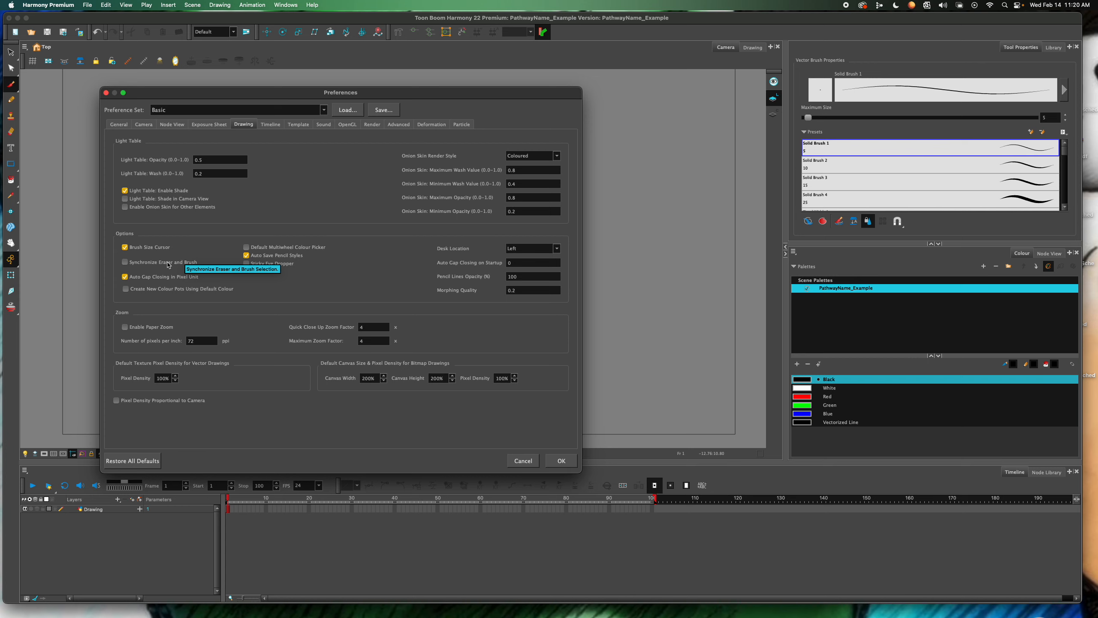
click(125, 263)
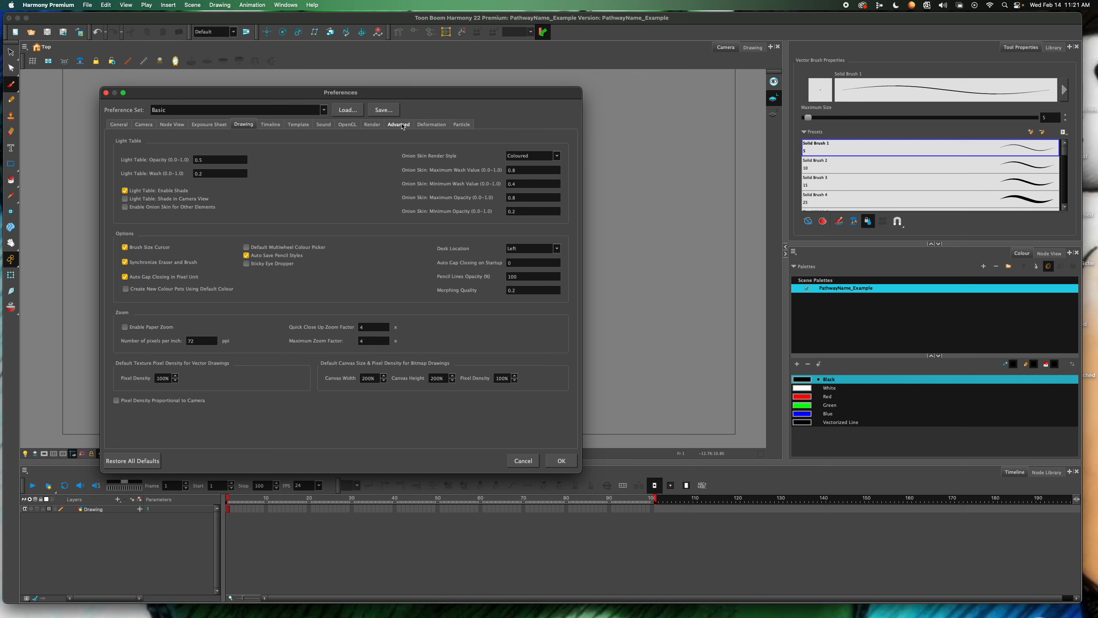
In the Advanced preferences, enable Support Overlay and Underlay Arts and disable the Element Node "Animate Using Animation Tools" default value
click(401, 125)
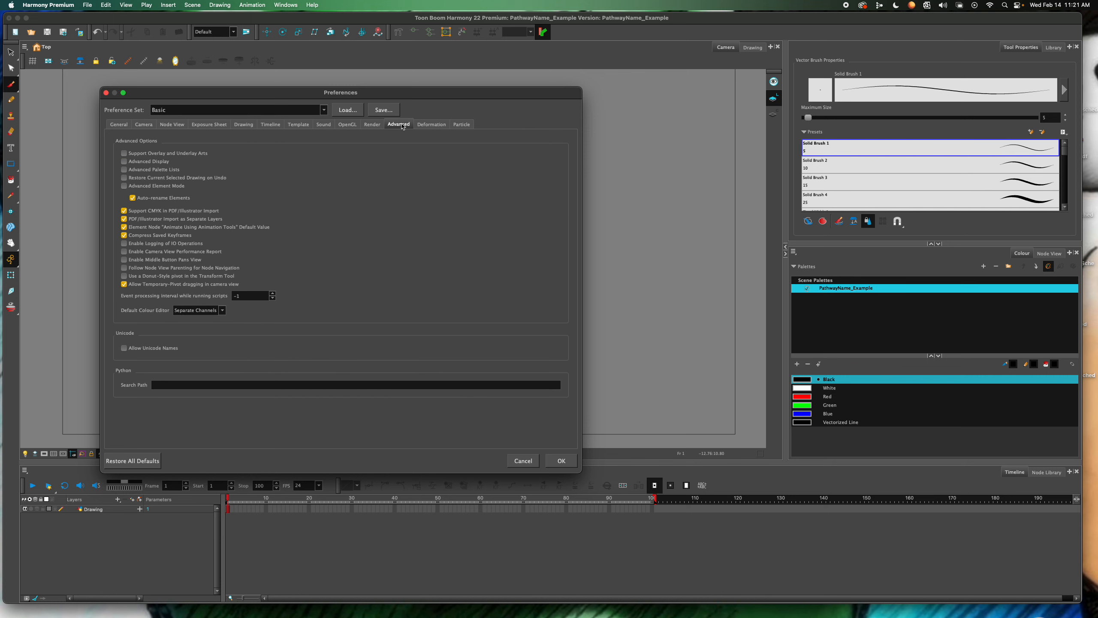
click(124, 154)
drag(264, 94, 263, 91)
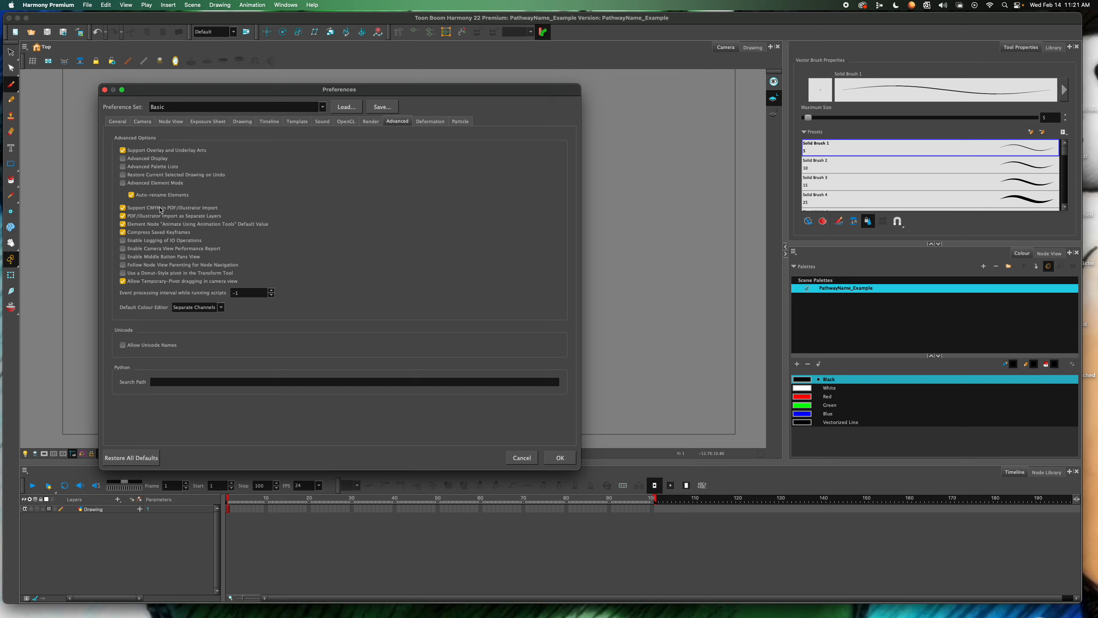
mouse_move(142, 225)
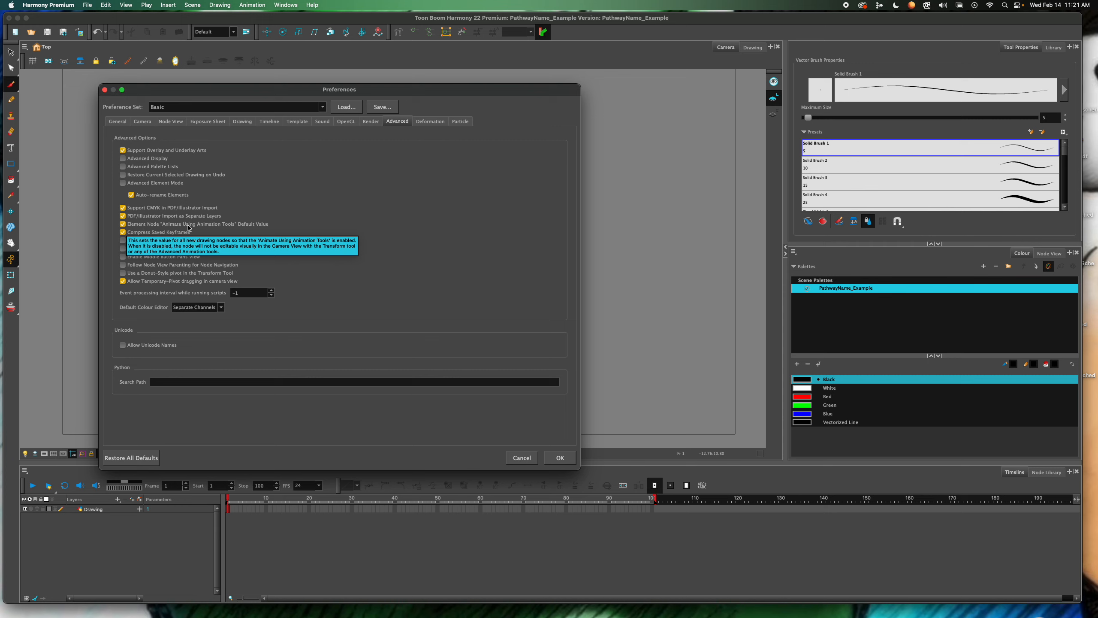
click(122, 224)
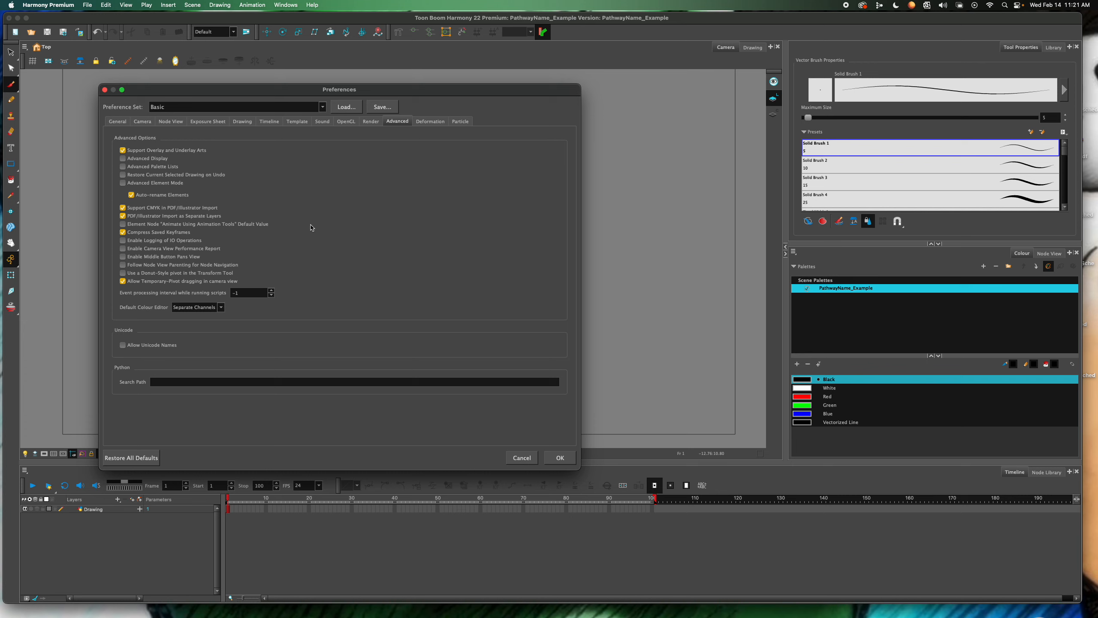
mouse_move(311, 227)
Enable Middle Button Pans View and apply the preferences
mouse_move(252, 227)
click(123, 257)
click(561, 466)
click(566, 462)
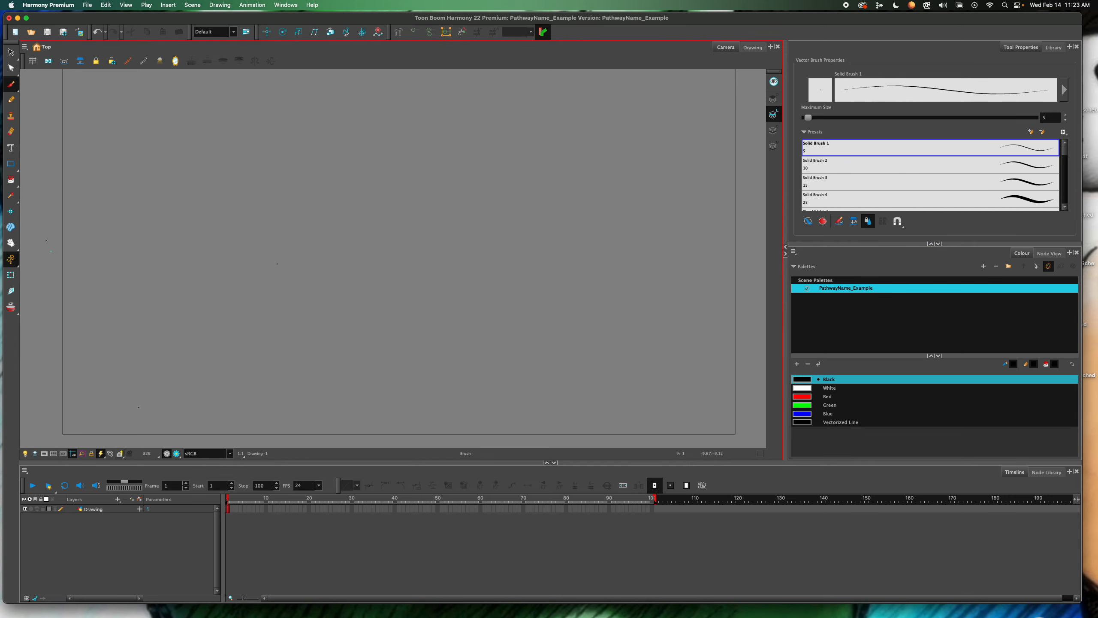
Draw a freehand wavy black brush stroke across the camera frame and inspect it up close
mouse_move(118, 181)
mouse_down()
mouse_move(250, 238)
mouse_move(491, 208)
mouse_move(643, 246)
mouse_up()
scroll(301, 285, up, 5)
scroll(301, 285, up, 3)
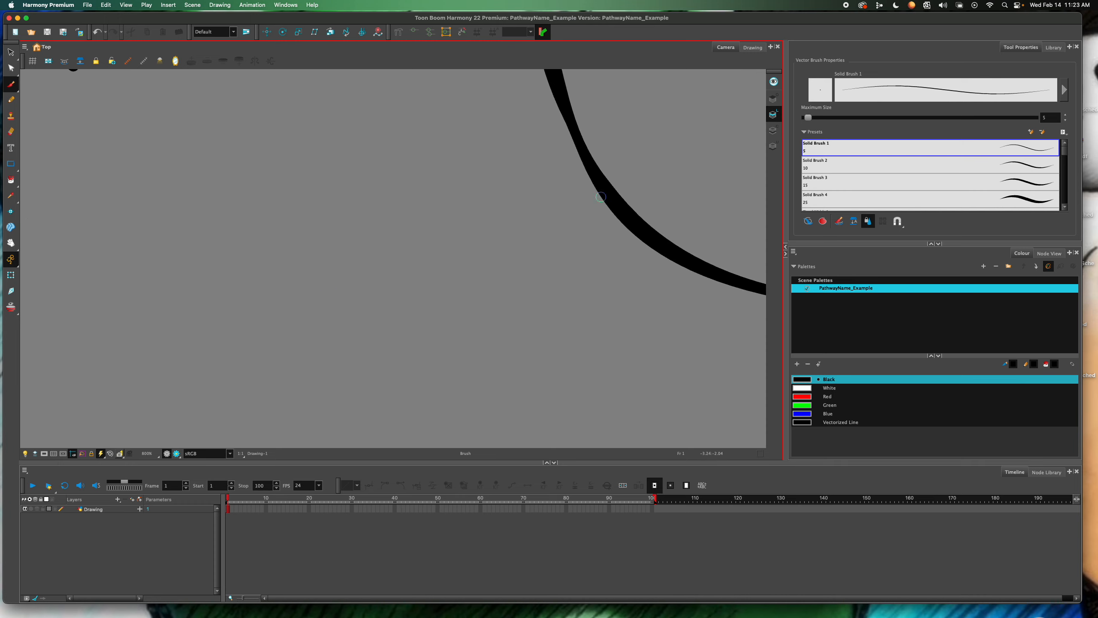
scroll(620, 188, right, 10)
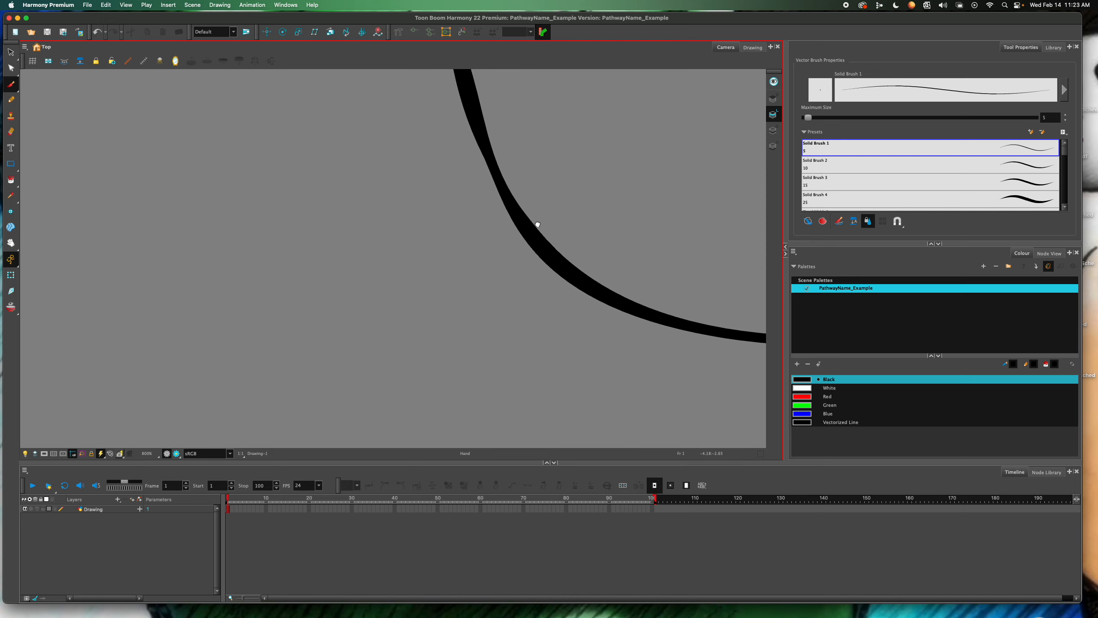
scroll(621, 188, right, 10)
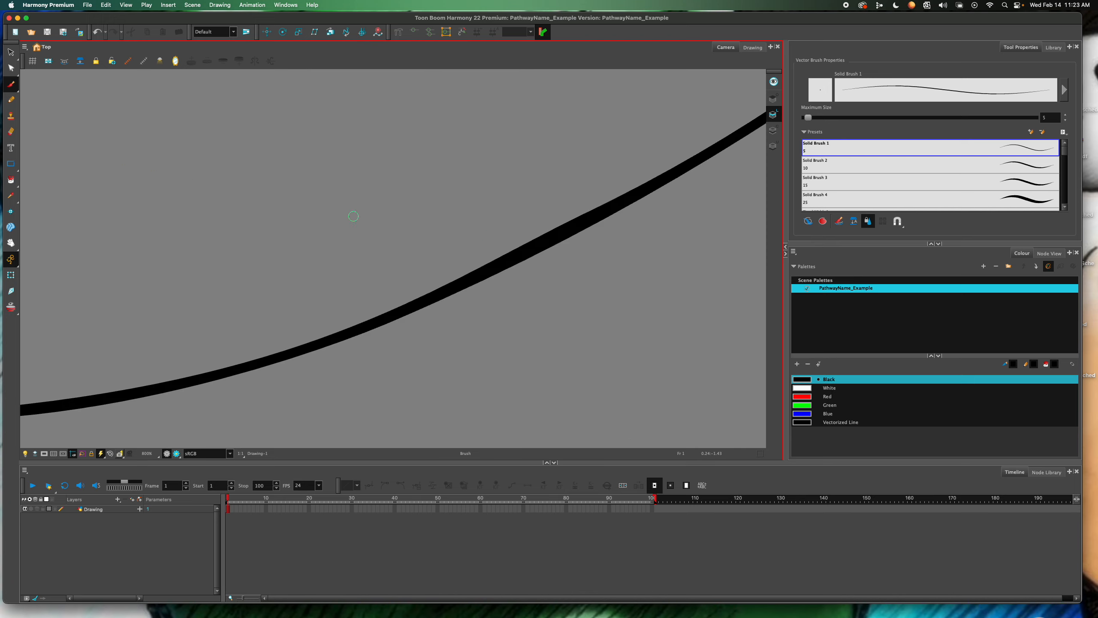
key(1)
key(1)
key(1)
key(1)
mouse_move(391, 198)
mouse_down()
mouse_move(502, 263)
mouse_move(576, 211)
mouse_move(350, 198)
mouse_move(511, 234)
mouse_up()
key(2)
key(2)
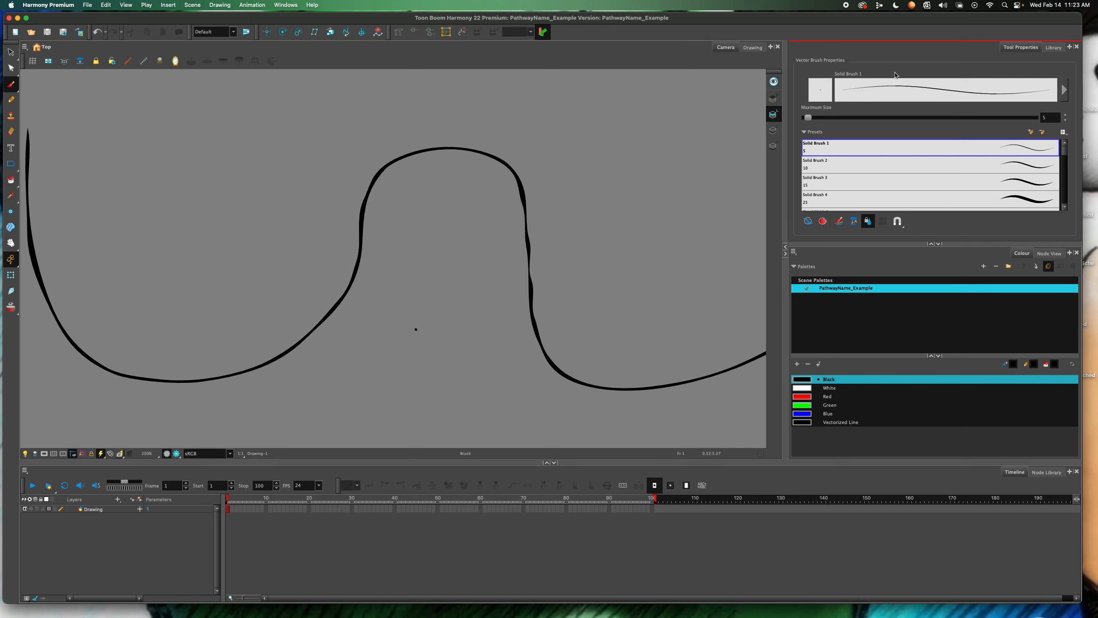
Set the brush's maximum size to 68 and switch to the Eraser to compare its cursor size over the stroke
drag(809, 117, 852, 118)
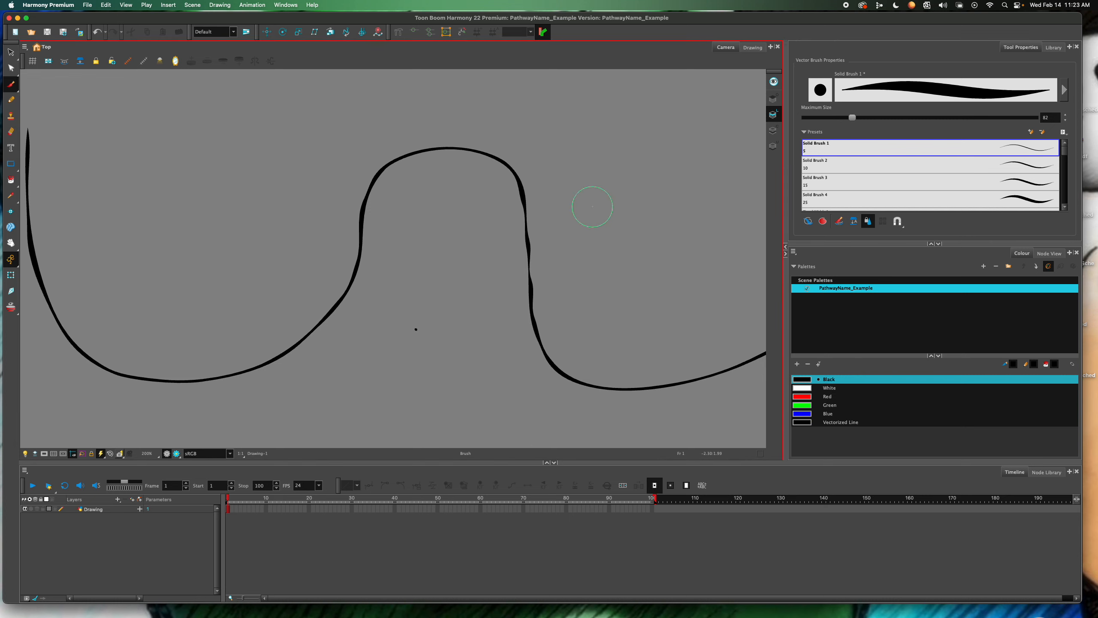
drag(852, 118, 844, 117)
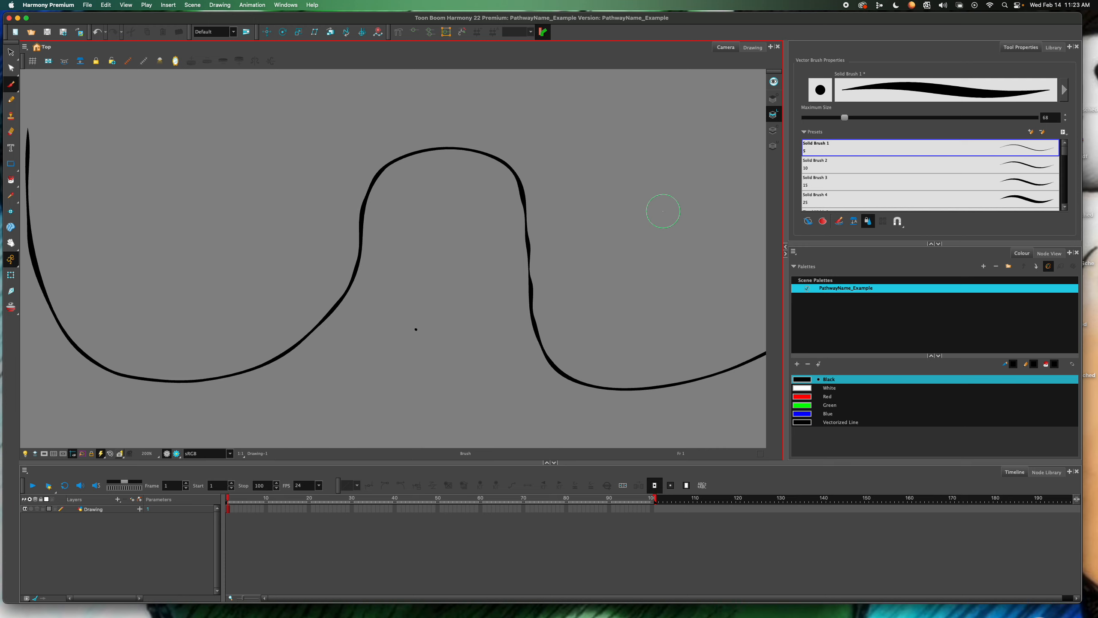
click(10, 132)
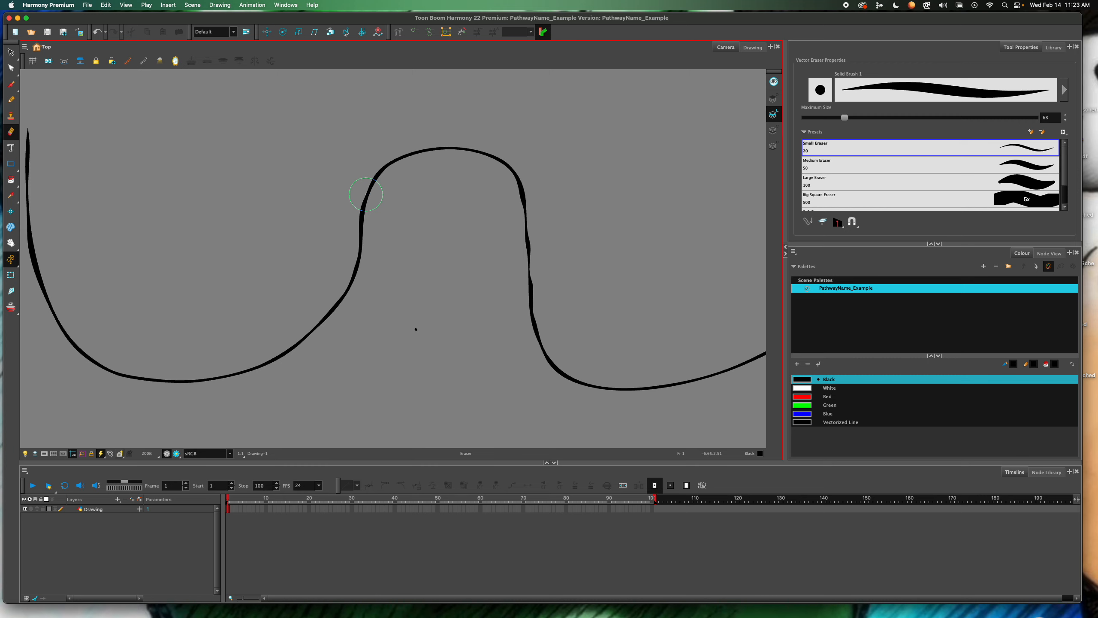
scroll(341, 201, up, 2)
scroll(341, 202, down, 2)
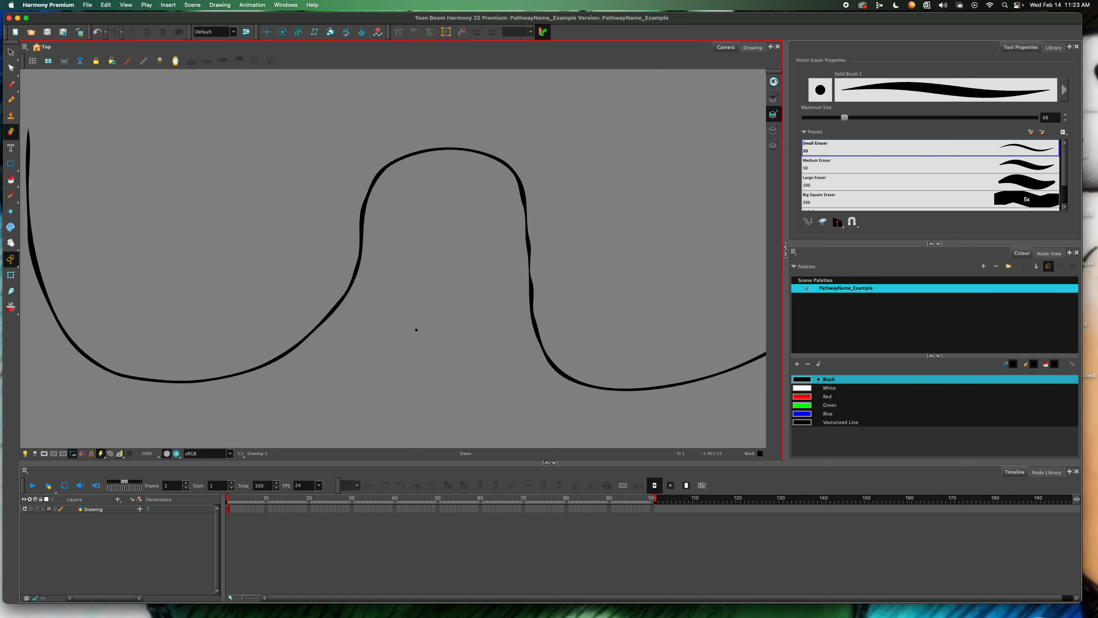